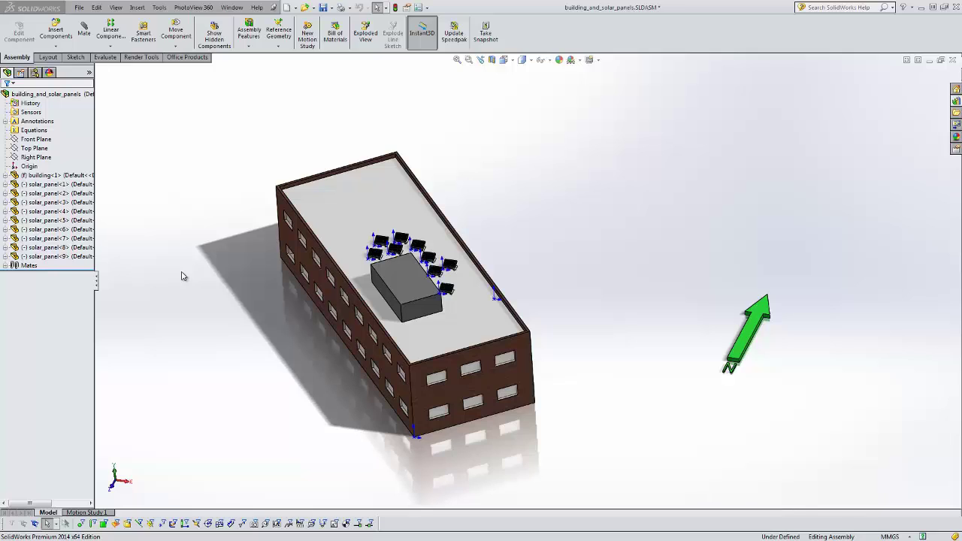
Add sunlight to the building assembly via View > Lights and Cameras and widen the Sunlight panel.
click(116, 8)
mouse_move(158, 70)
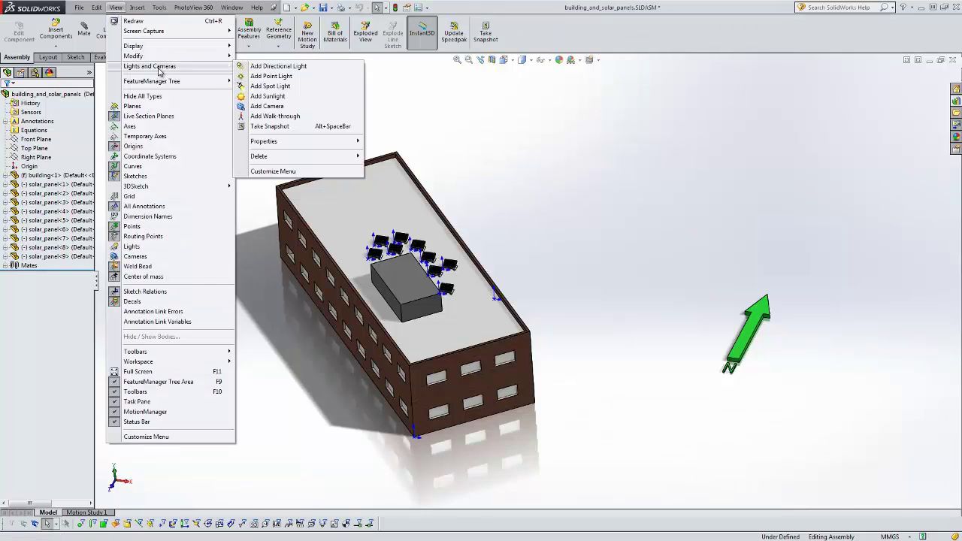
click(282, 97)
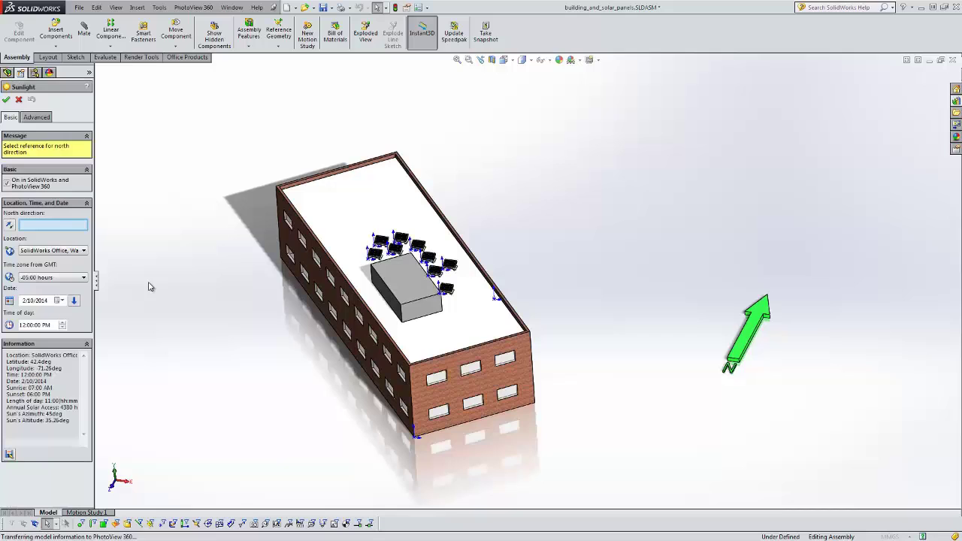
drag(96, 279, 143, 286)
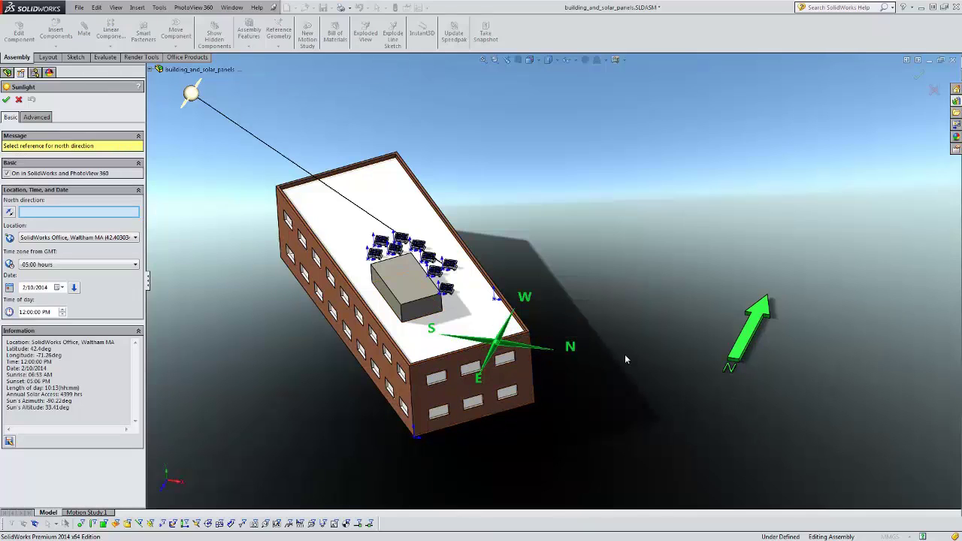
Use the green arrow edge as North and keep the Waltham office location.
click(755, 336)
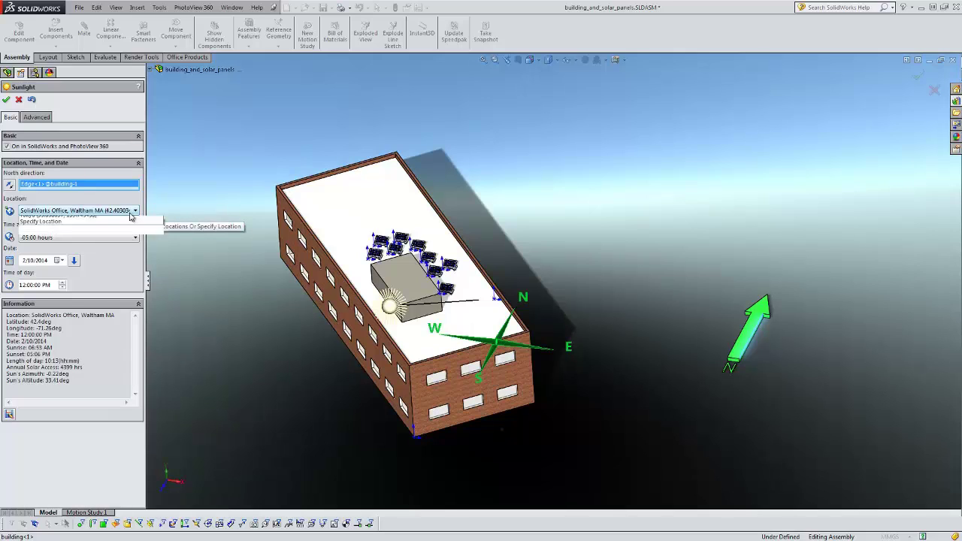
click(133, 212)
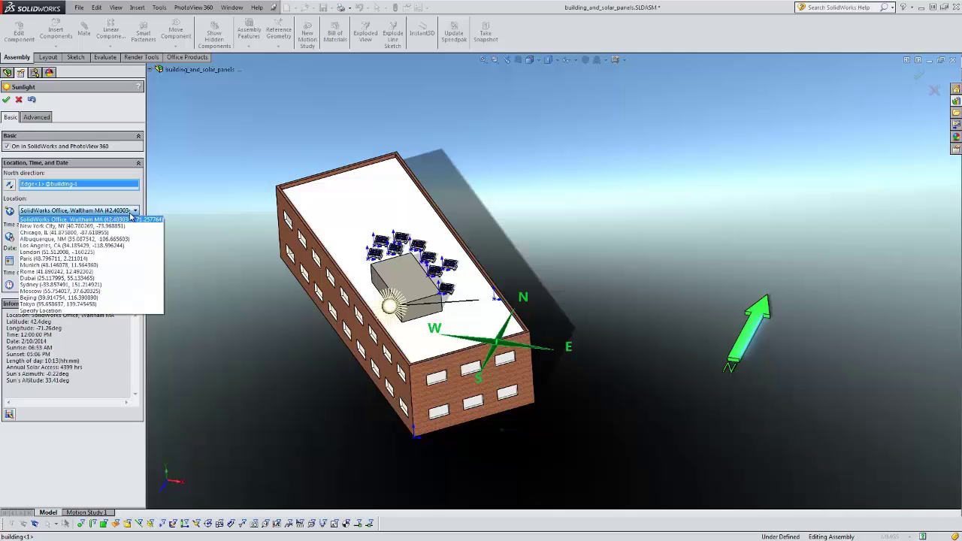
click(132, 214)
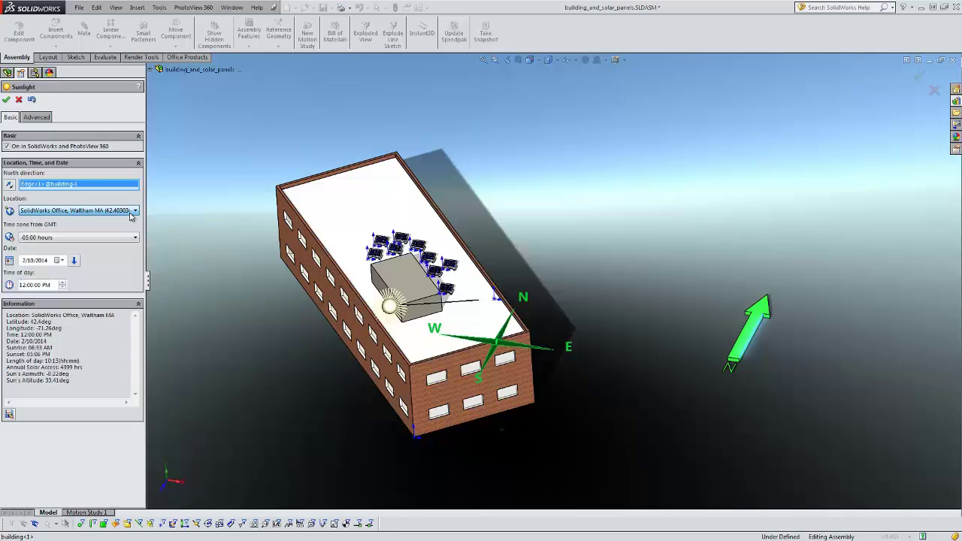
click(127, 211)
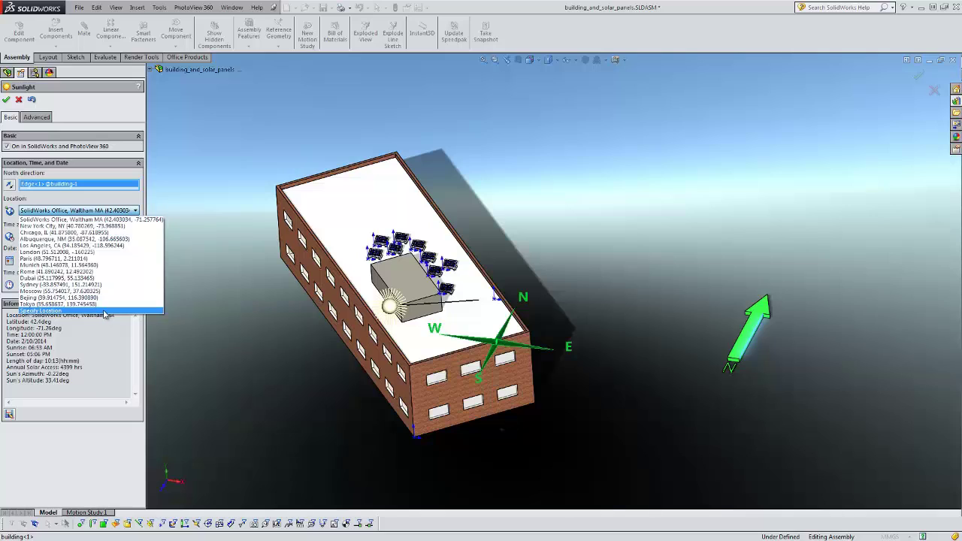
click(211, 230)
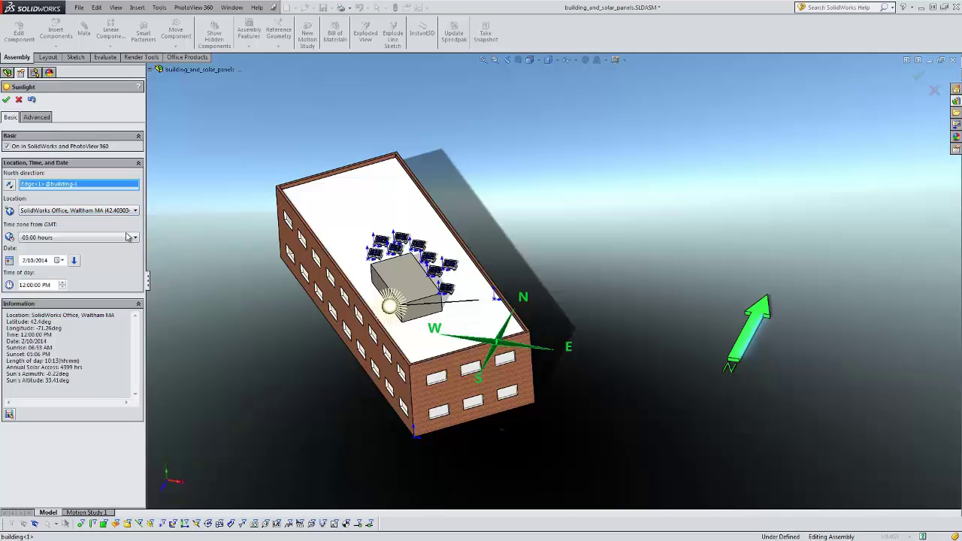
Set the sunlight date to December 21, 2013 in the calendar.
click(60, 261)
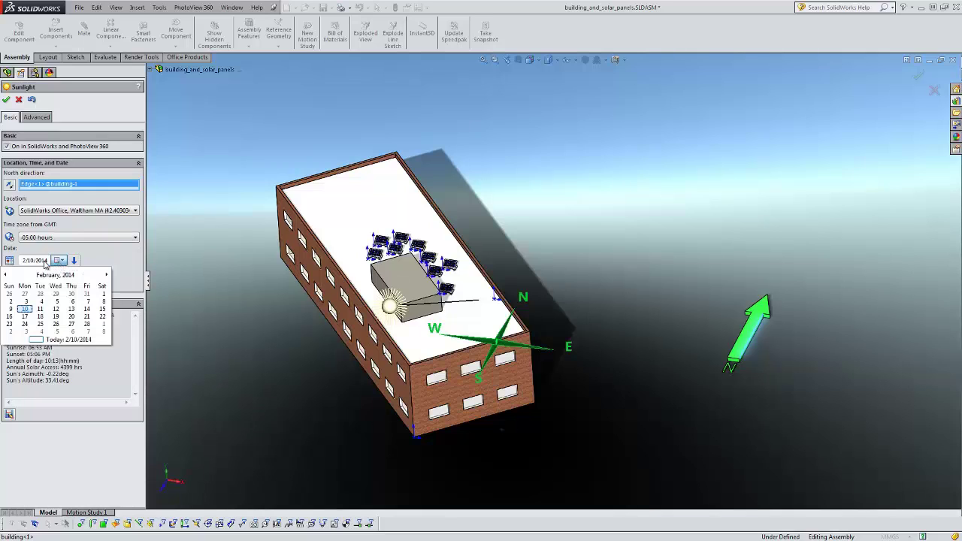
click(6, 275)
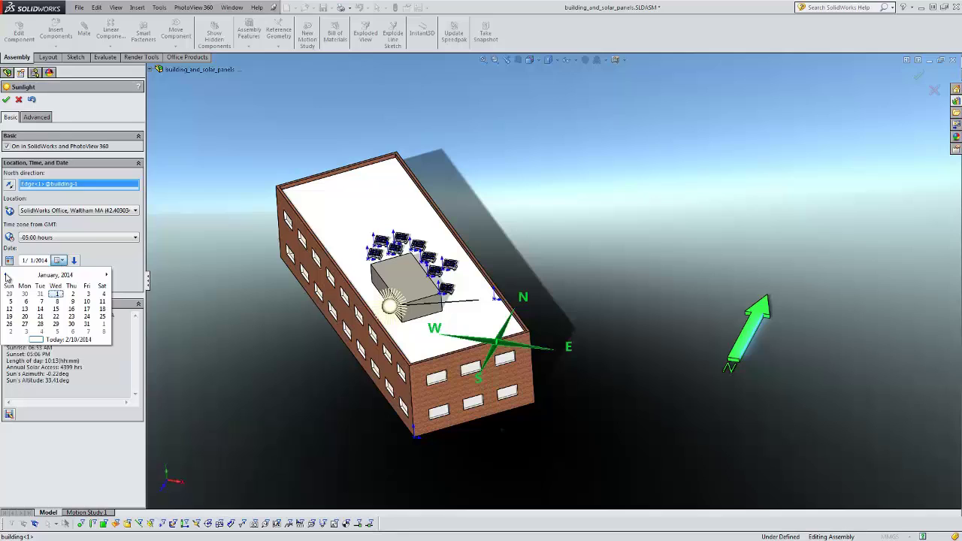
click(6, 275)
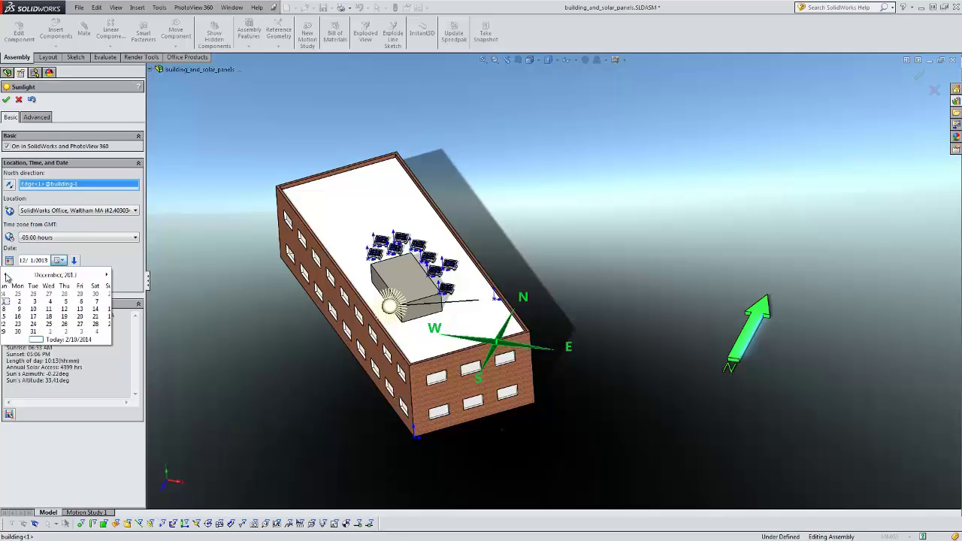
click(103, 316)
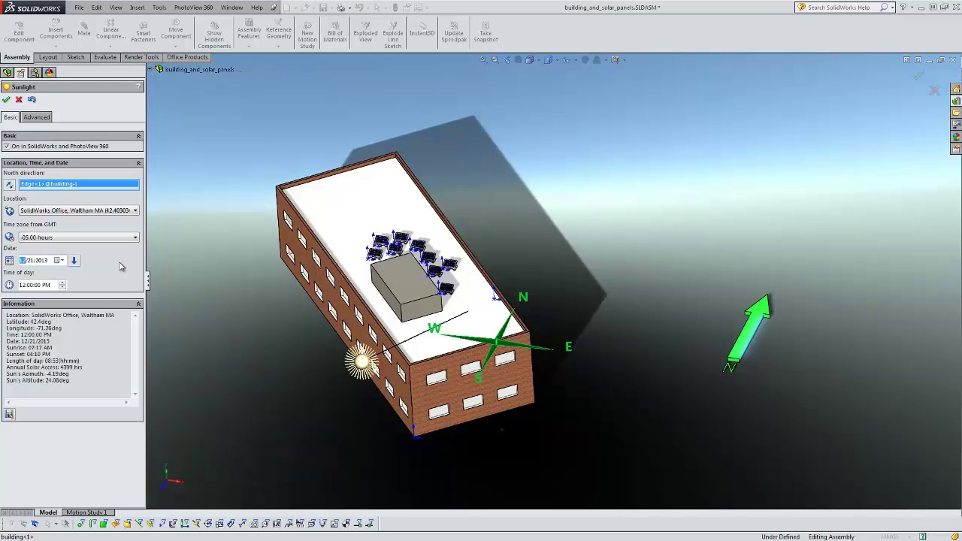
Confirm the sunlight settings, then open Motion Study 1 and select the top assembly.
click(6, 99)
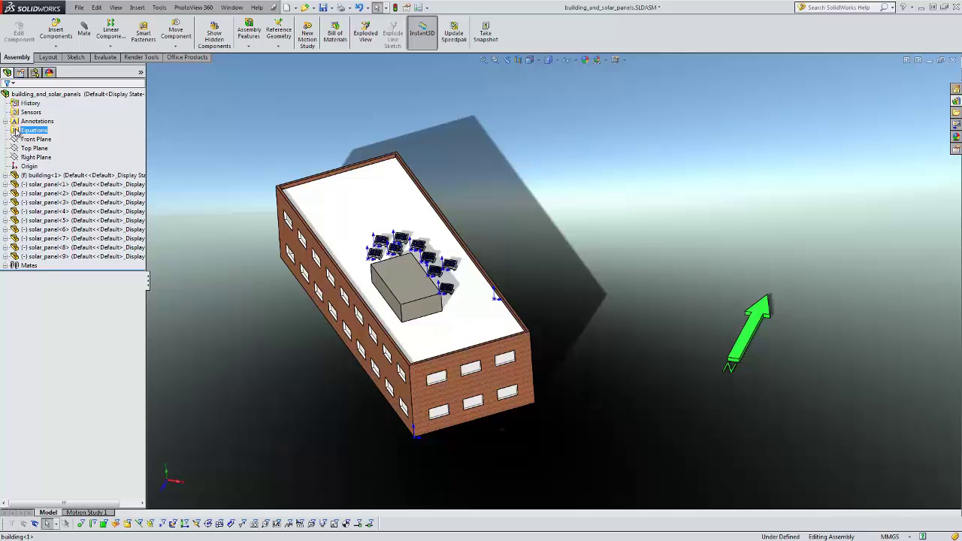
click(87, 513)
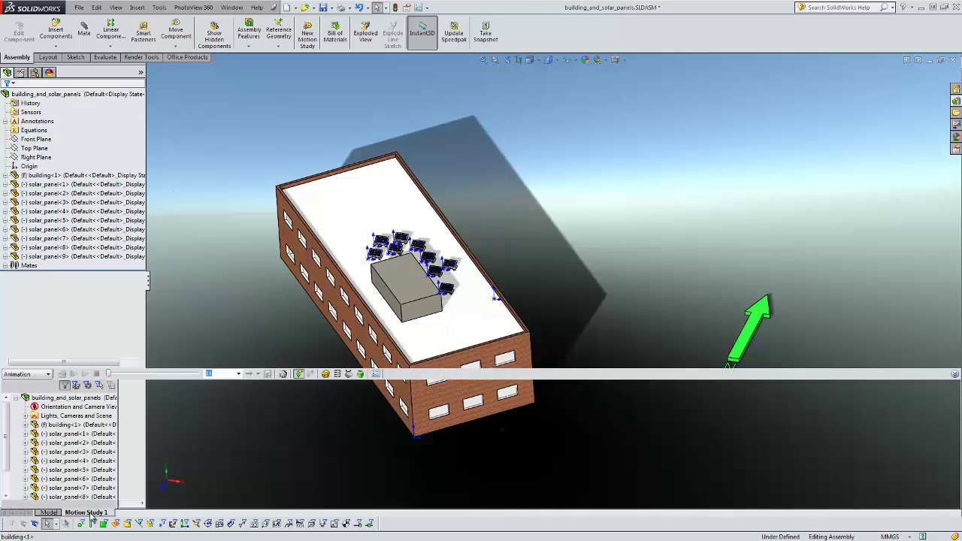
click(72, 398)
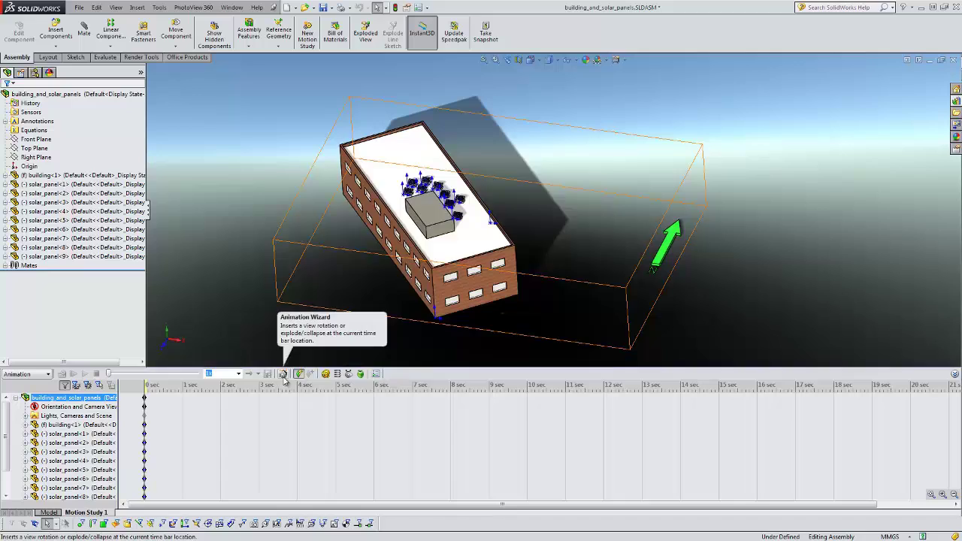
Create a Solar Access Study animation: fixed date 12/21/2013, sunrise to sunset, 10-second duration.
click(284, 374)
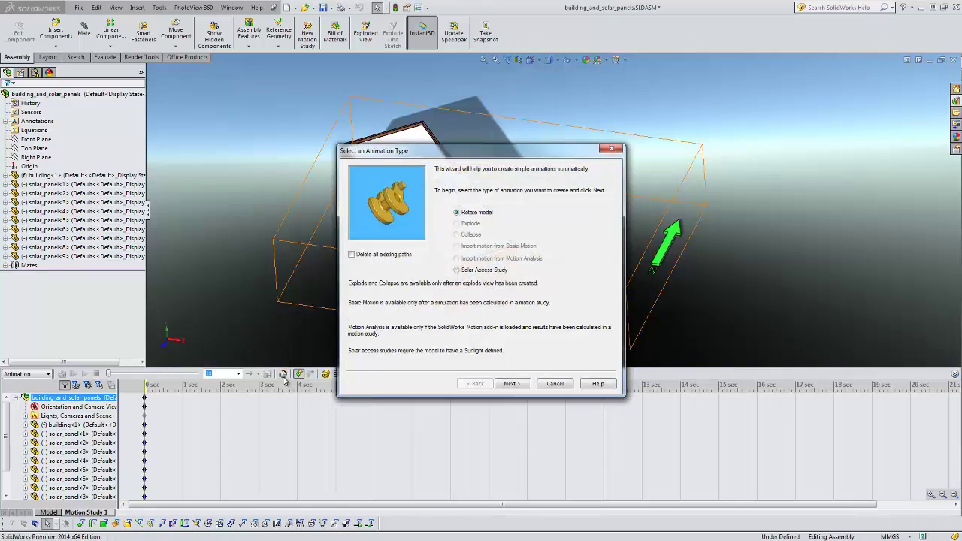
click(456, 271)
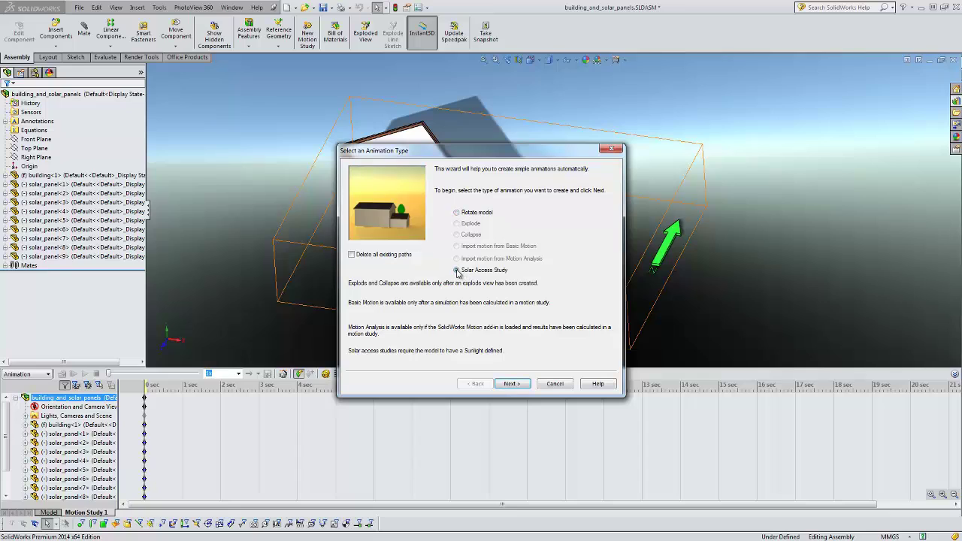
click(512, 386)
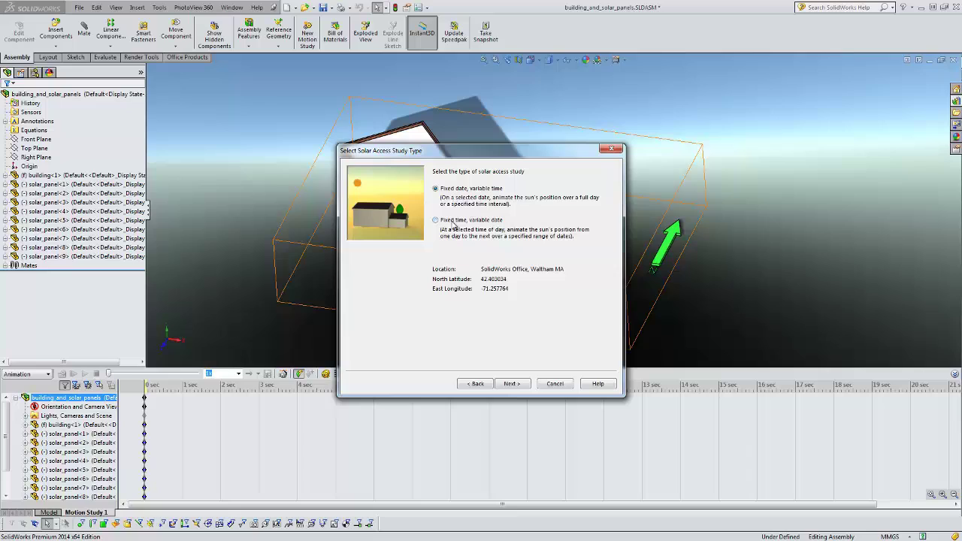
click(508, 384)
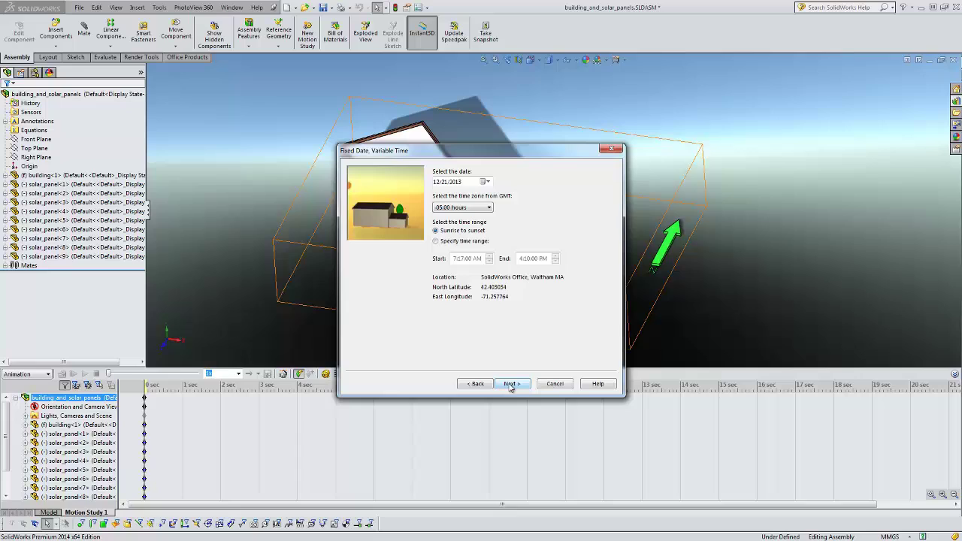
click(511, 384)
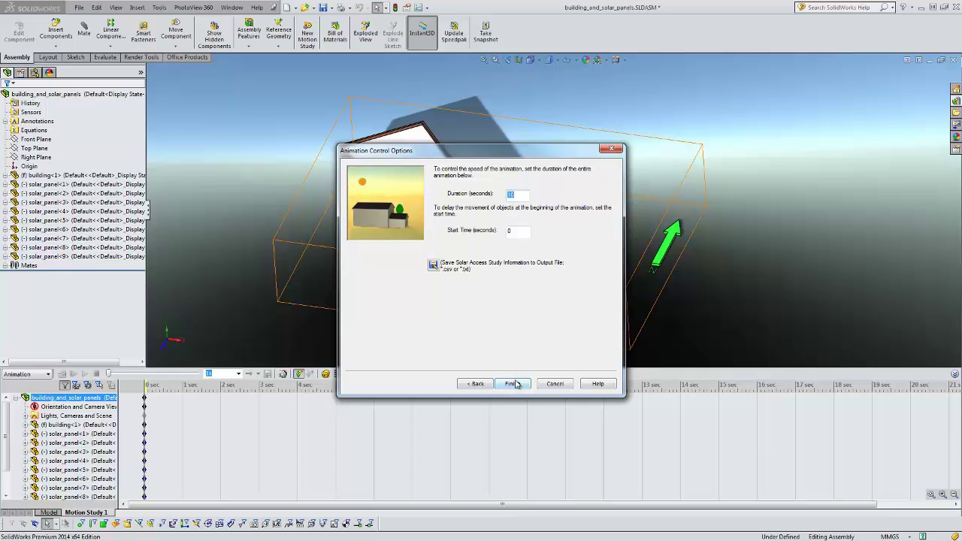
click(516, 384)
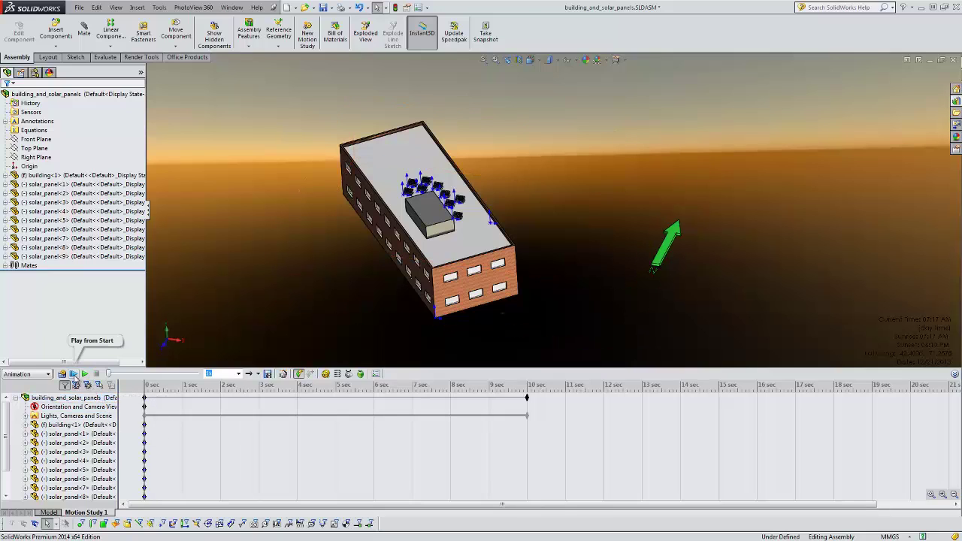
Play the Dec 21 solar access animation from the start, twice.
click(74, 379)
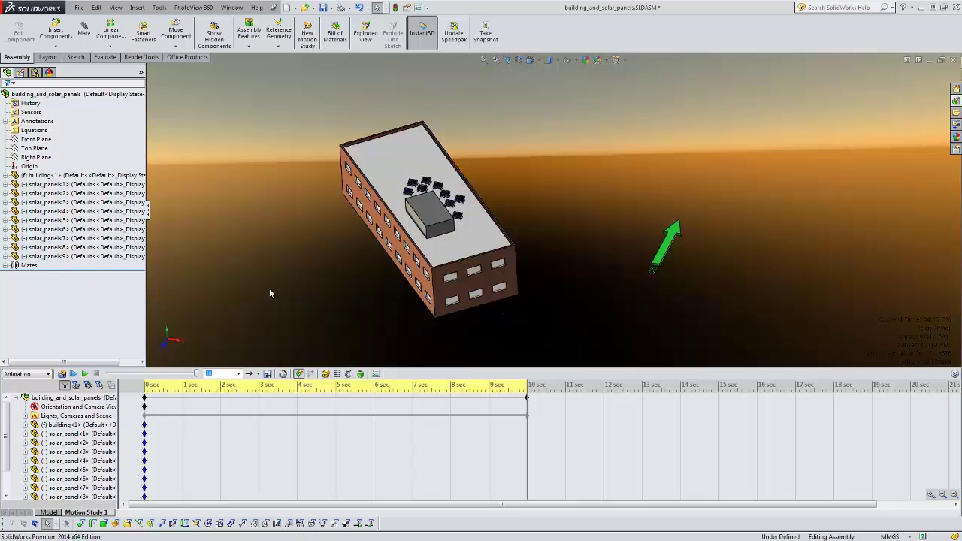
click(85, 374)
On the Model tab, drag the solar panels out of the cluster onto the open roof and front edge.
click(51, 512)
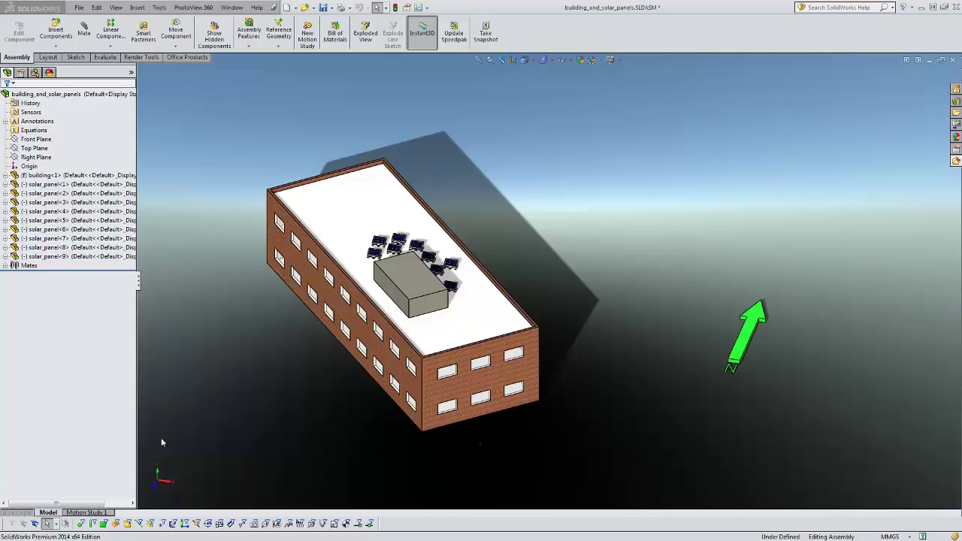
drag(374, 252, 297, 190)
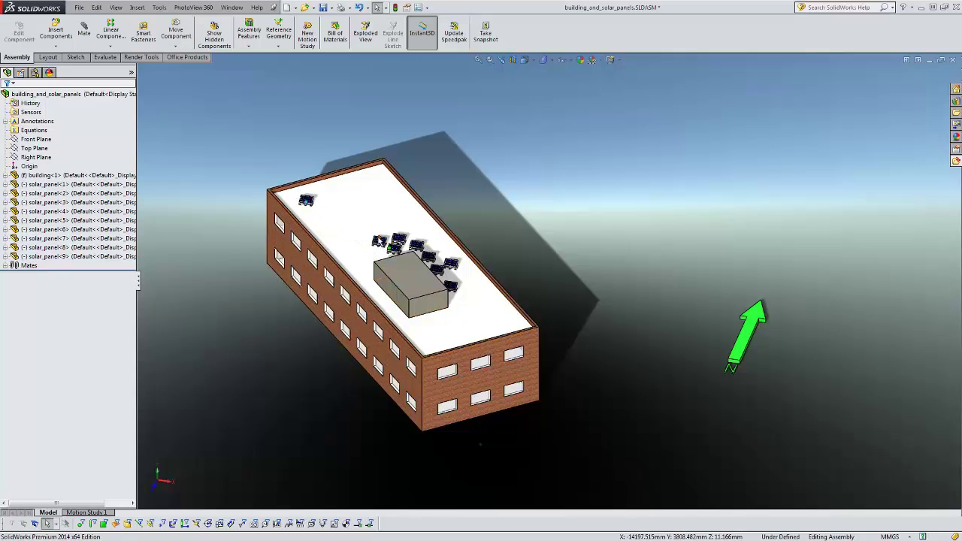
drag(380, 242, 360, 188)
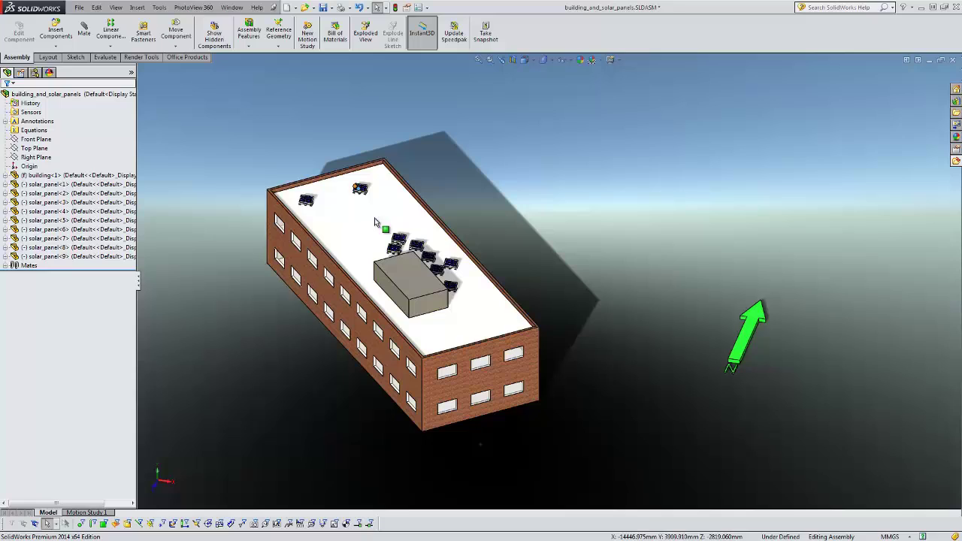
drag(396, 251, 320, 205)
drag(401, 241, 331, 218)
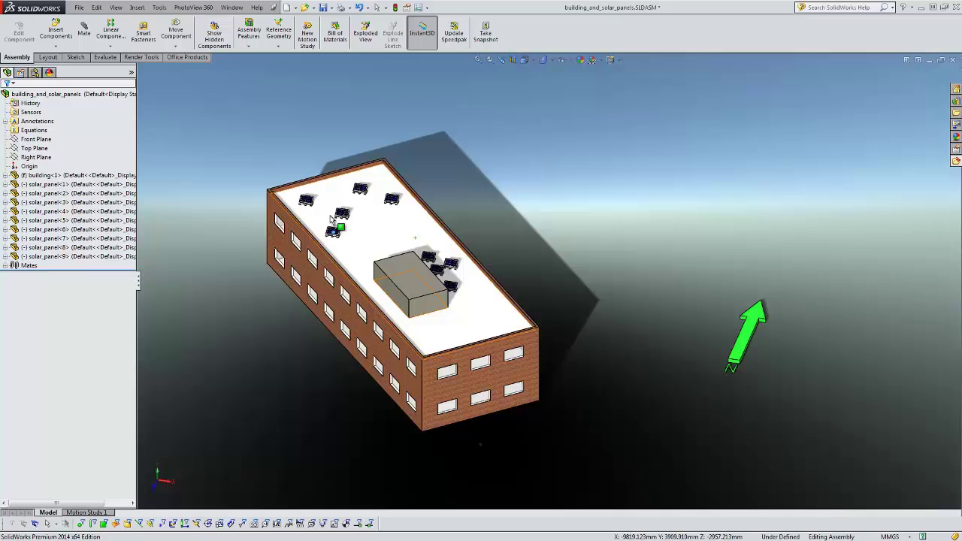
drag(425, 250, 418, 197)
drag(449, 281, 414, 362)
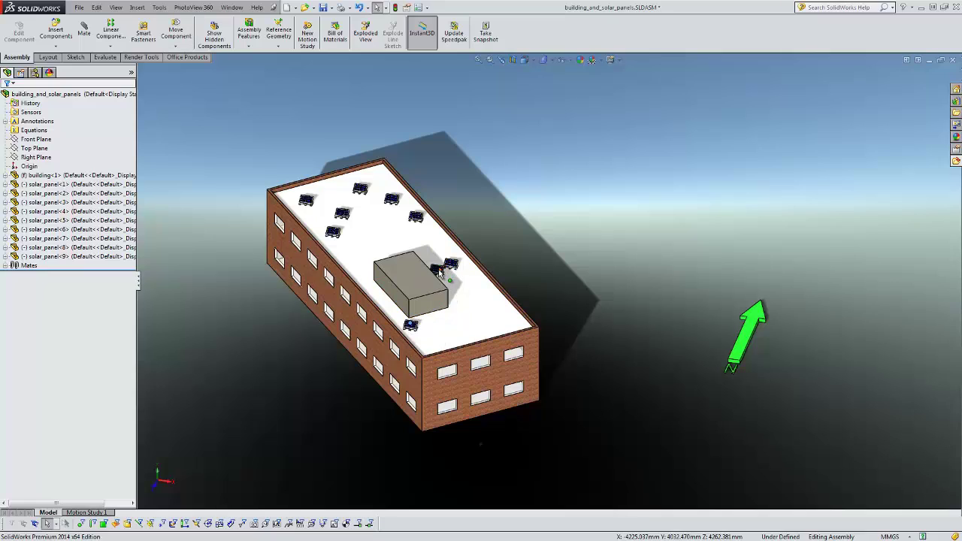
drag(440, 273, 458, 338)
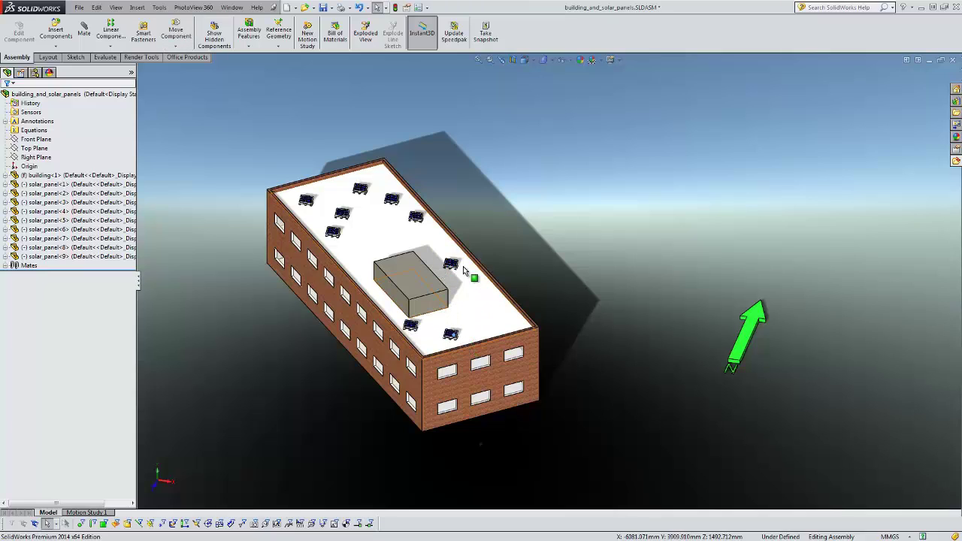
drag(464, 272, 462, 320)
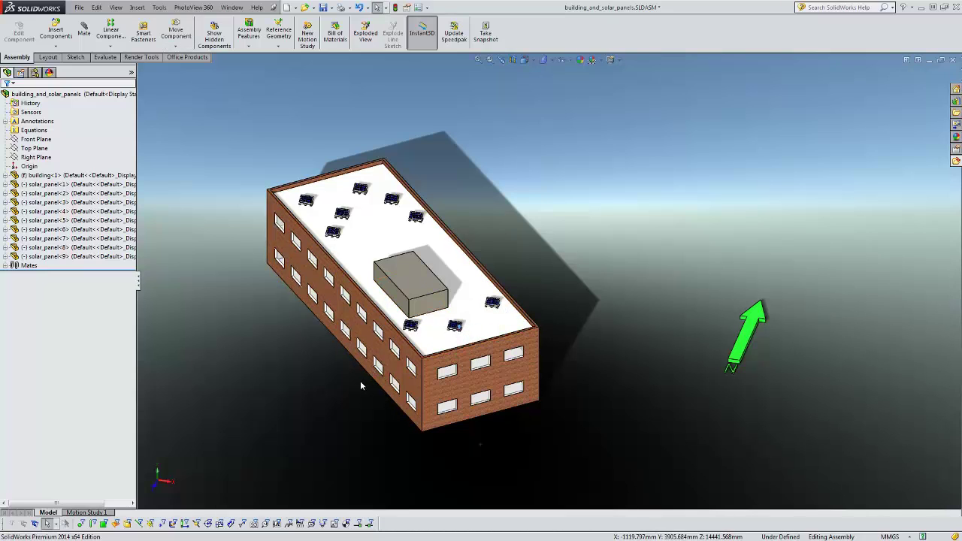
Replay the Motion Study 1 solar animation from the start with the repositioned panels.
click(107, 513)
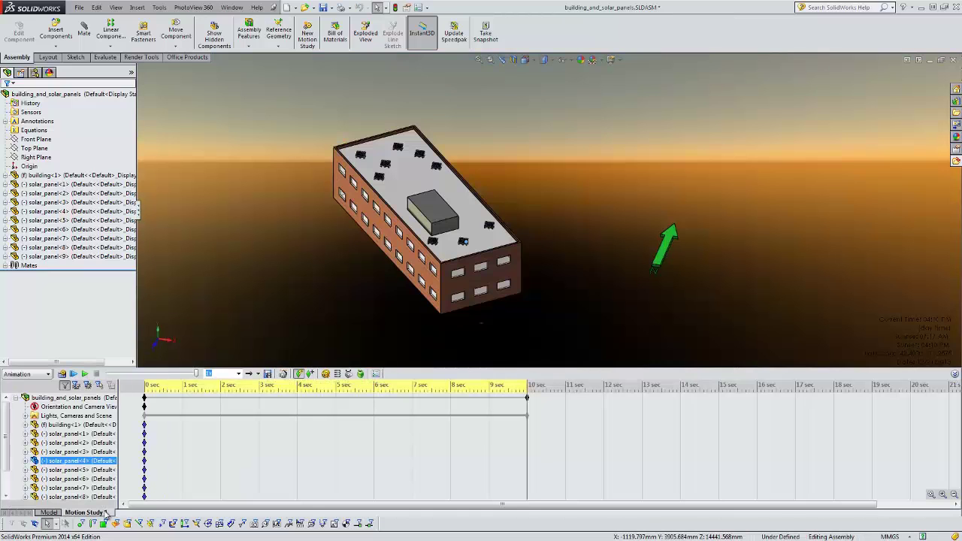
click(73, 375)
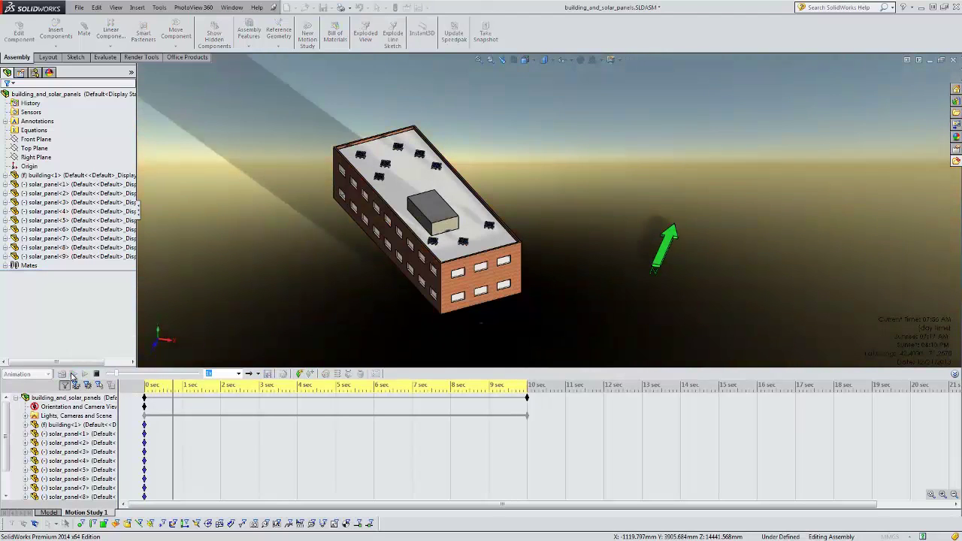